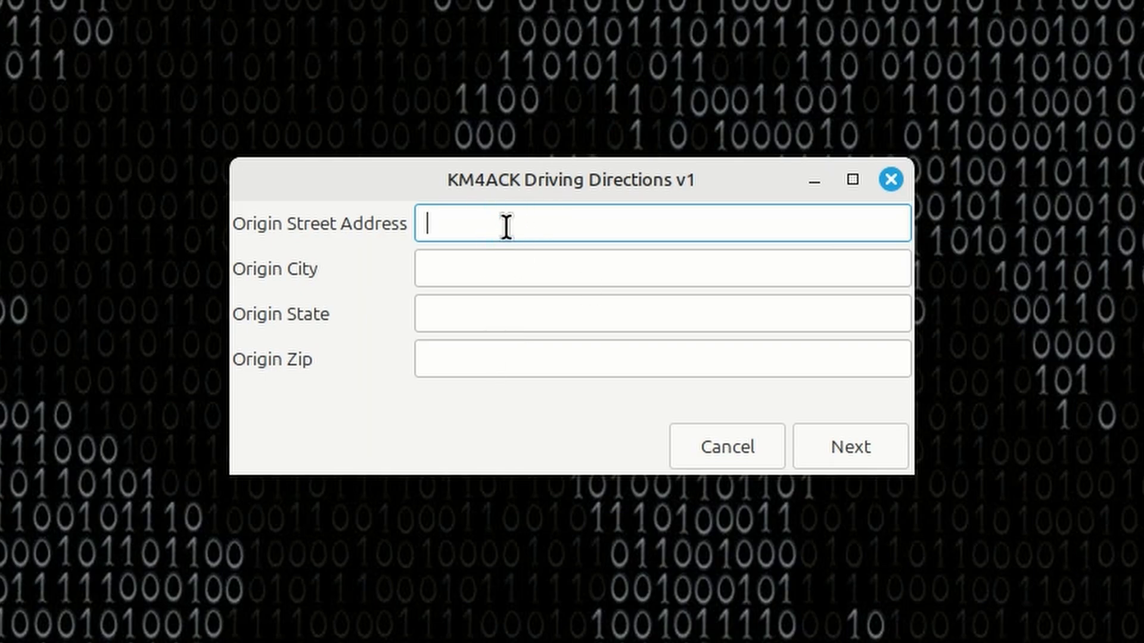
Set the trip origin to Murfreesboro, TN without a street address or zip, and continue to the destination form.
click(481, 267)
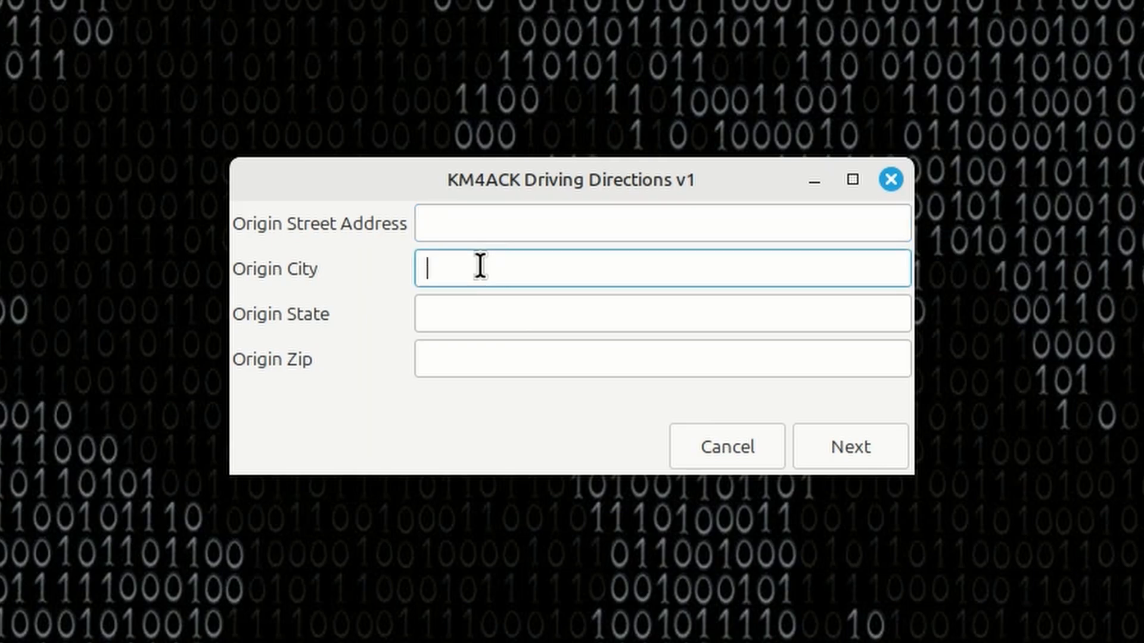
text(Murfreesboro)
key(Tab)
text(TN)
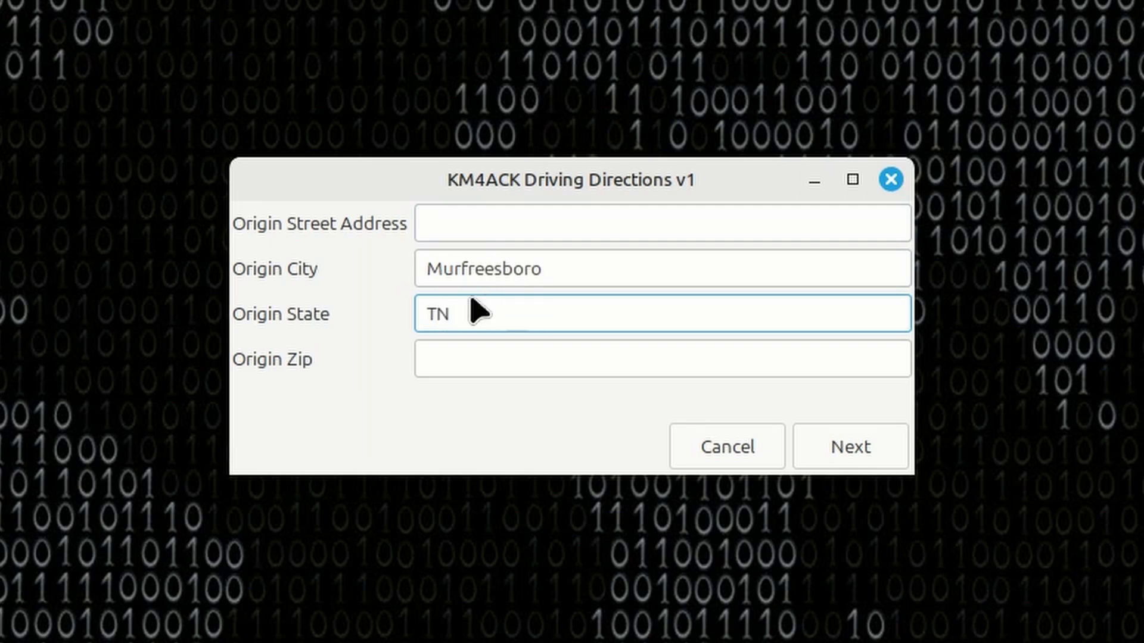
click(871, 456)
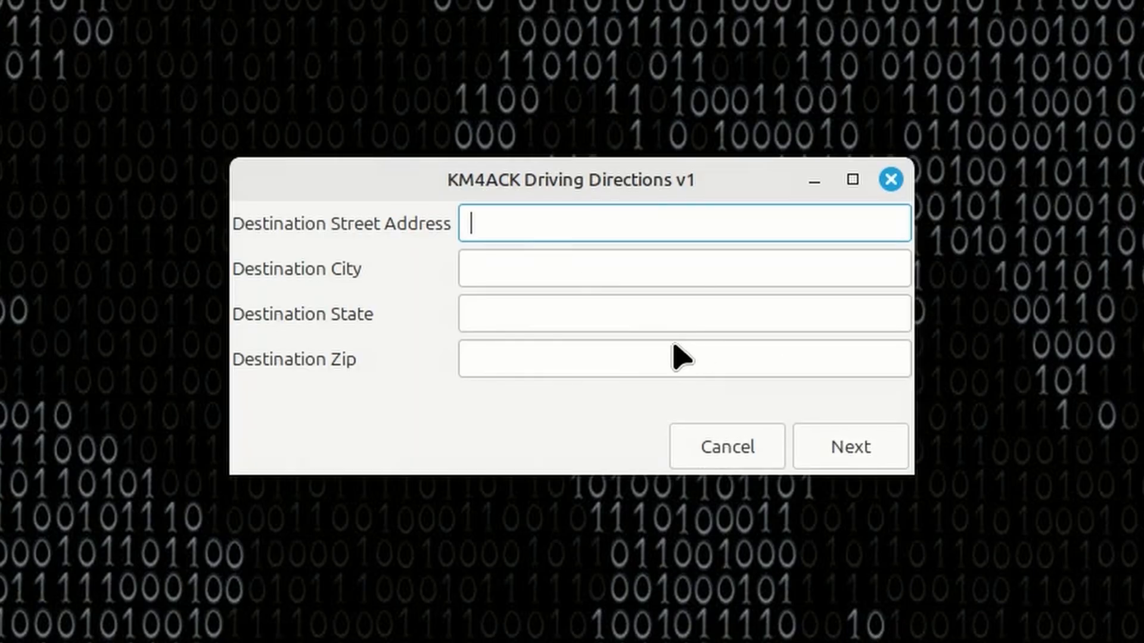
Set the trip destination to Florence, AL without a street address or zip, and submit the form.
click(528, 270)
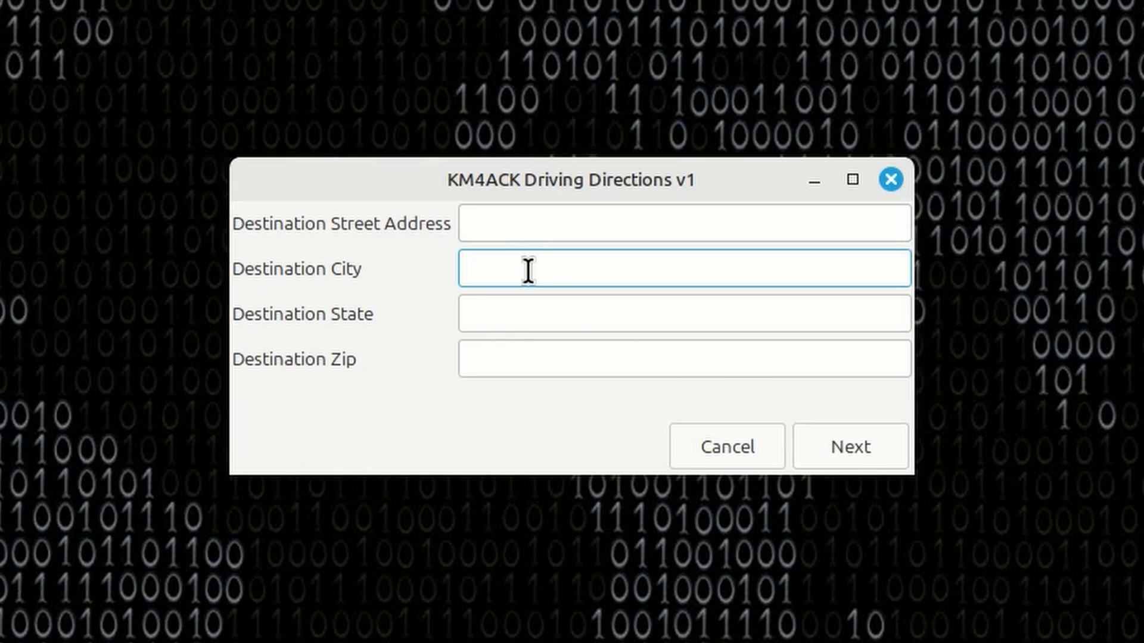
text(Florence)
key(Tab)
text(AL)
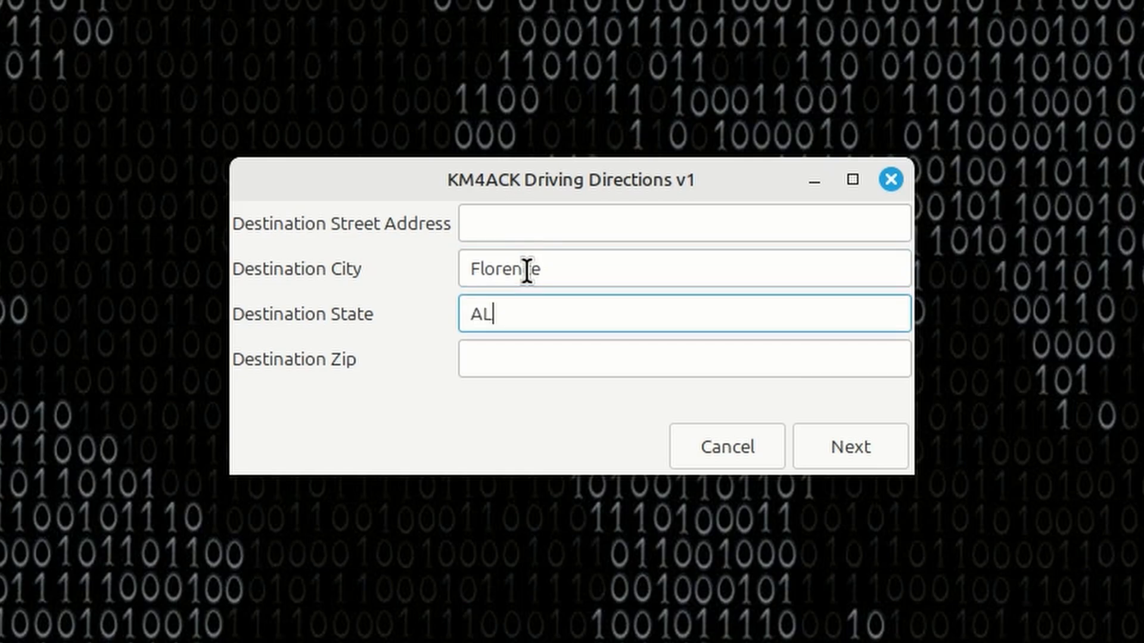
click(831, 447)
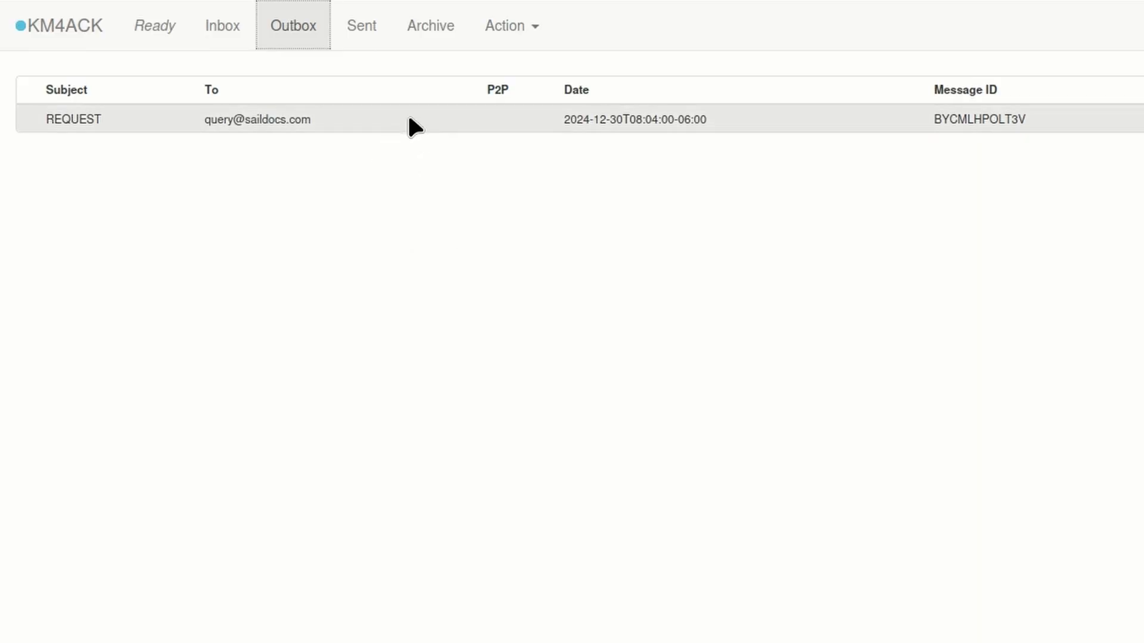
Review the queued REQUEST message to saildocs in the outbox, including its directions query link, and close it.
click(280, 119)
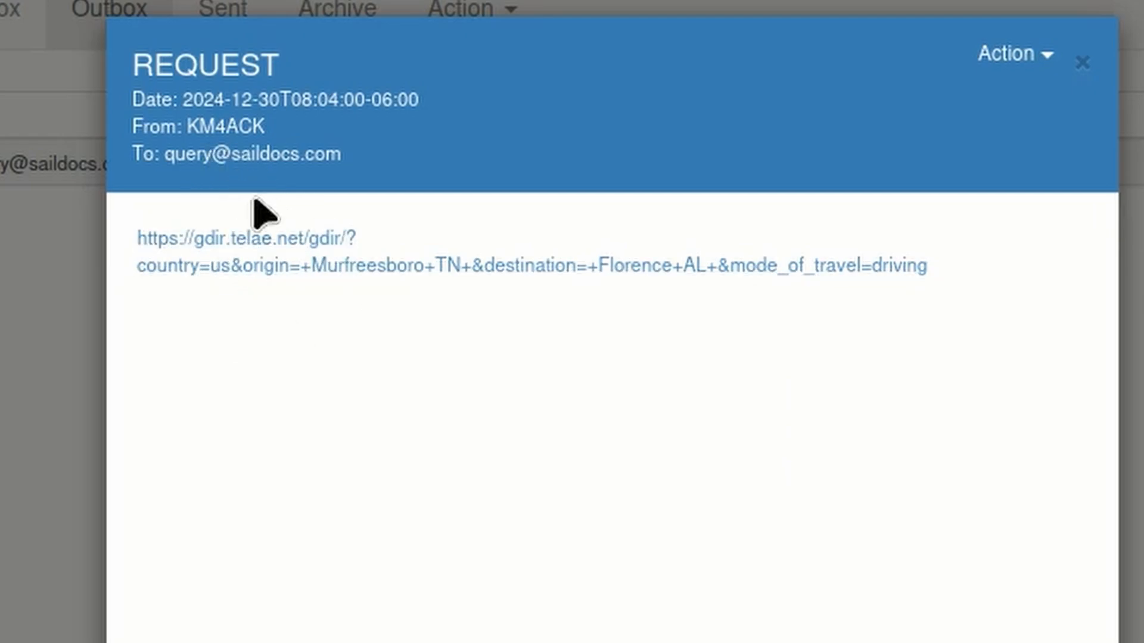
click(1080, 63)
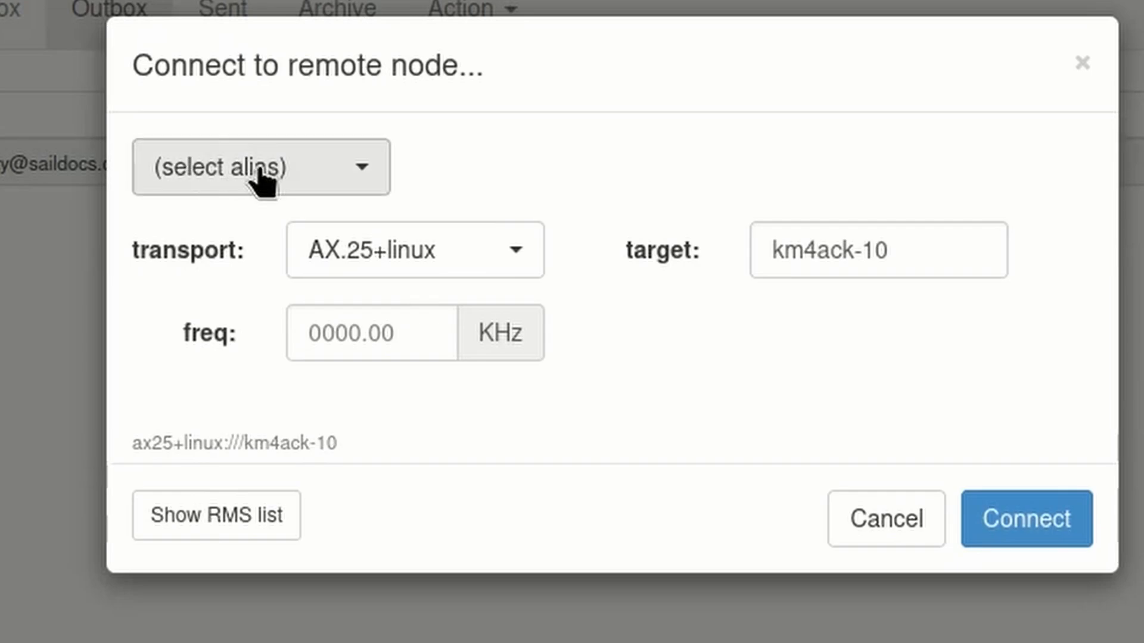
Choose the telnet alias for the remote node and connect to exchange the queued mail.
click(260, 176)
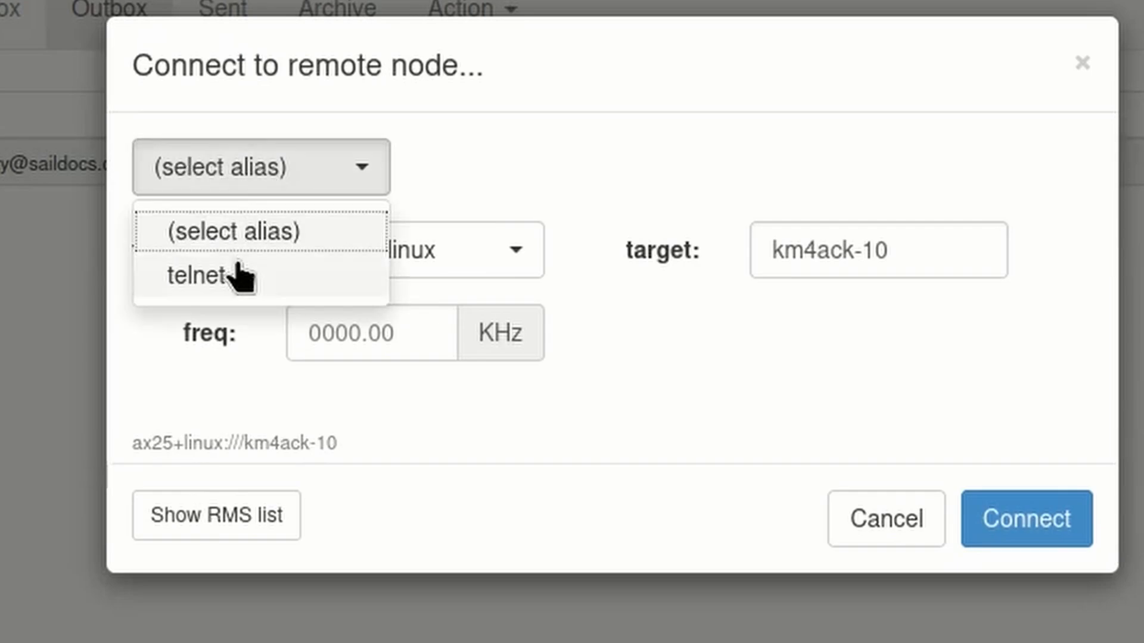
click(280, 274)
click(1008, 571)
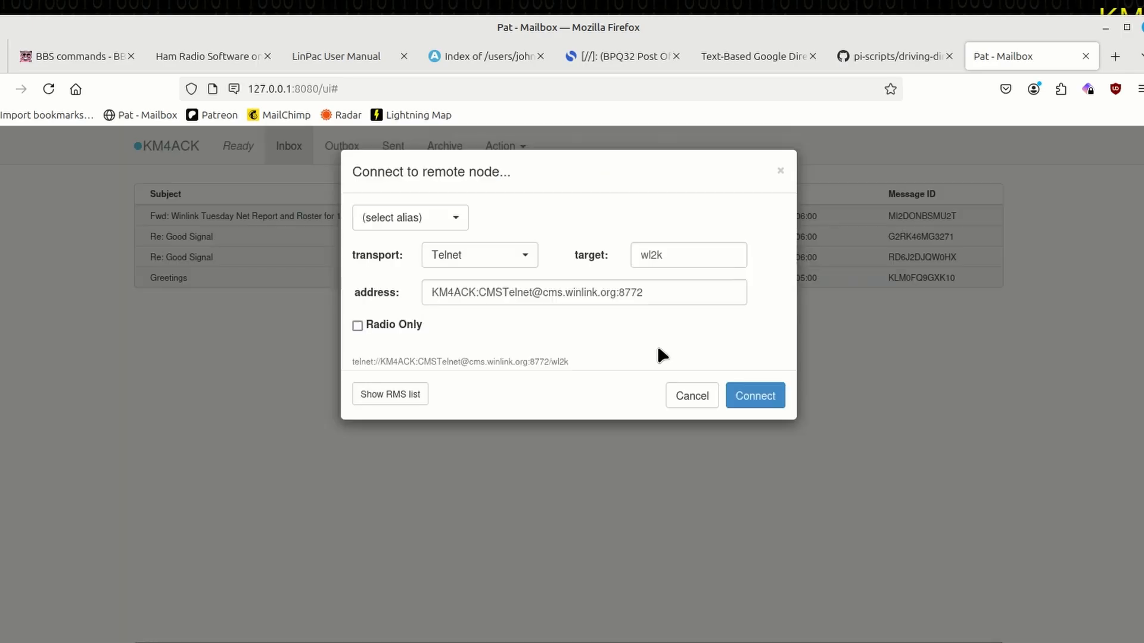
click(758, 395)
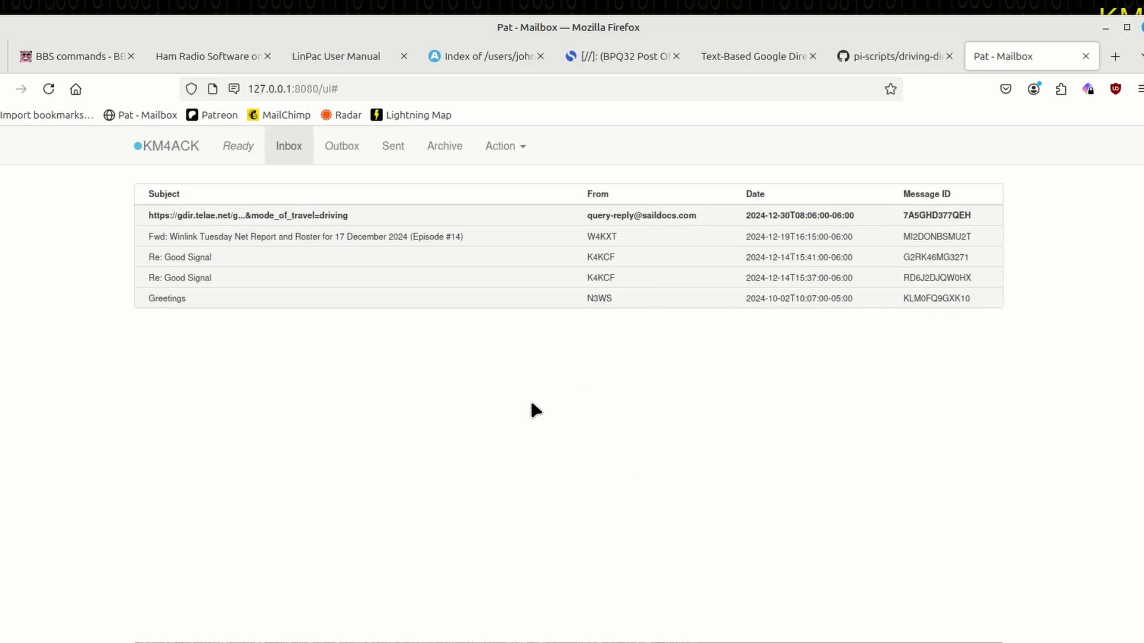
Open the saildocs reply in the inbox and examine its turn-by-turn directions from Murfreesboro to Florence.
click(265, 217)
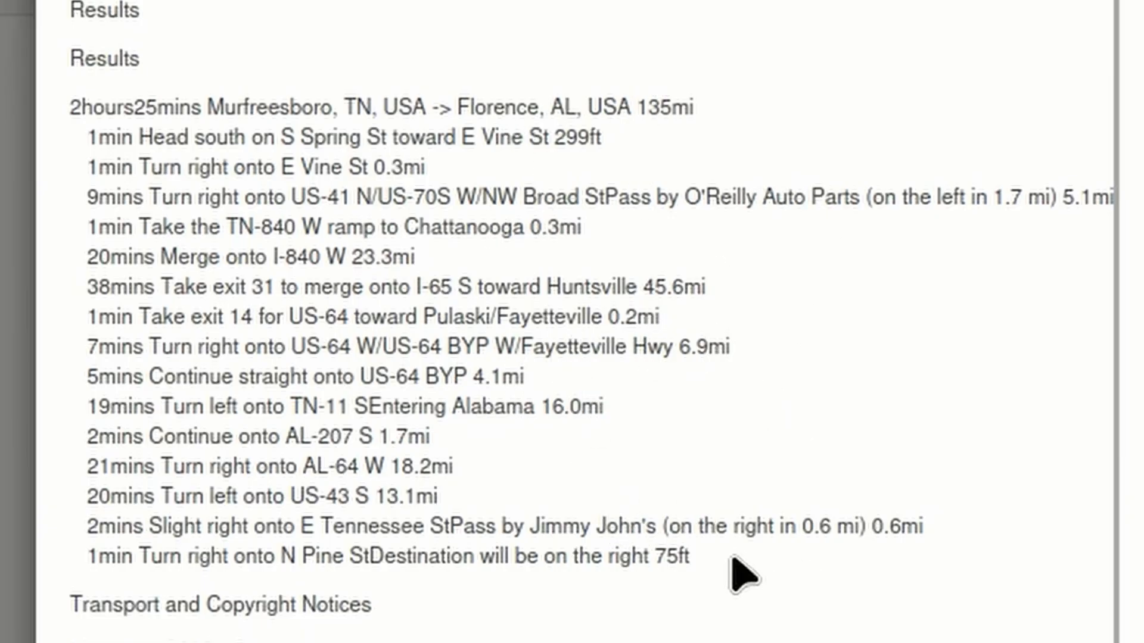
drag(732, 561, 62, 59)
click(433, 68)
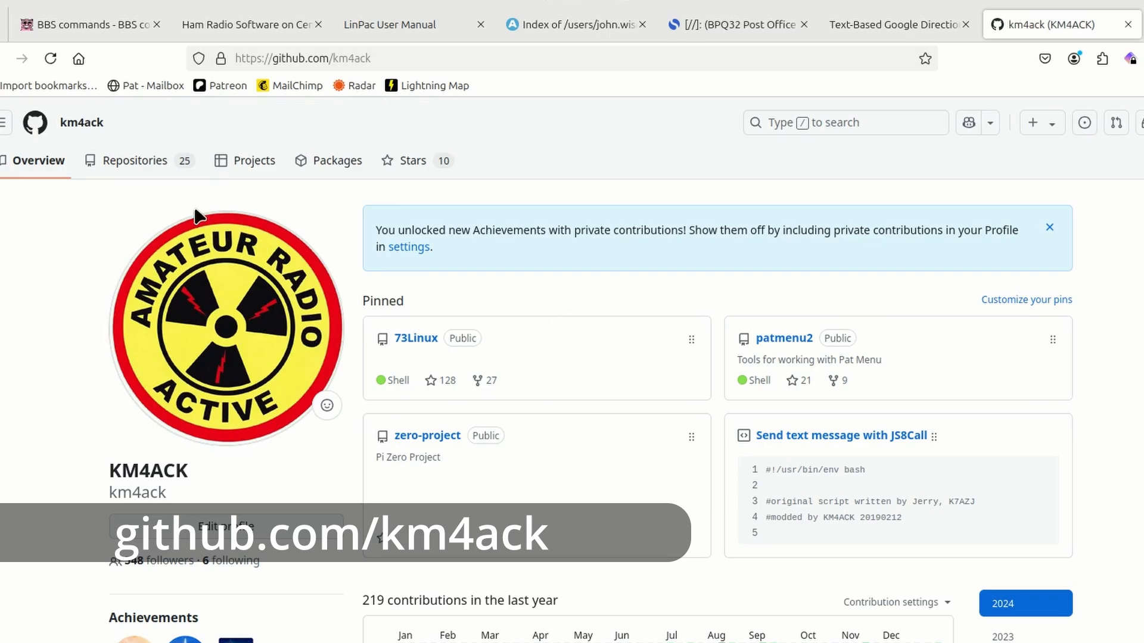
Find the driving-directions script in the pi-scripts repository of this GitHub profile and download its raw file.
click(140, 164)
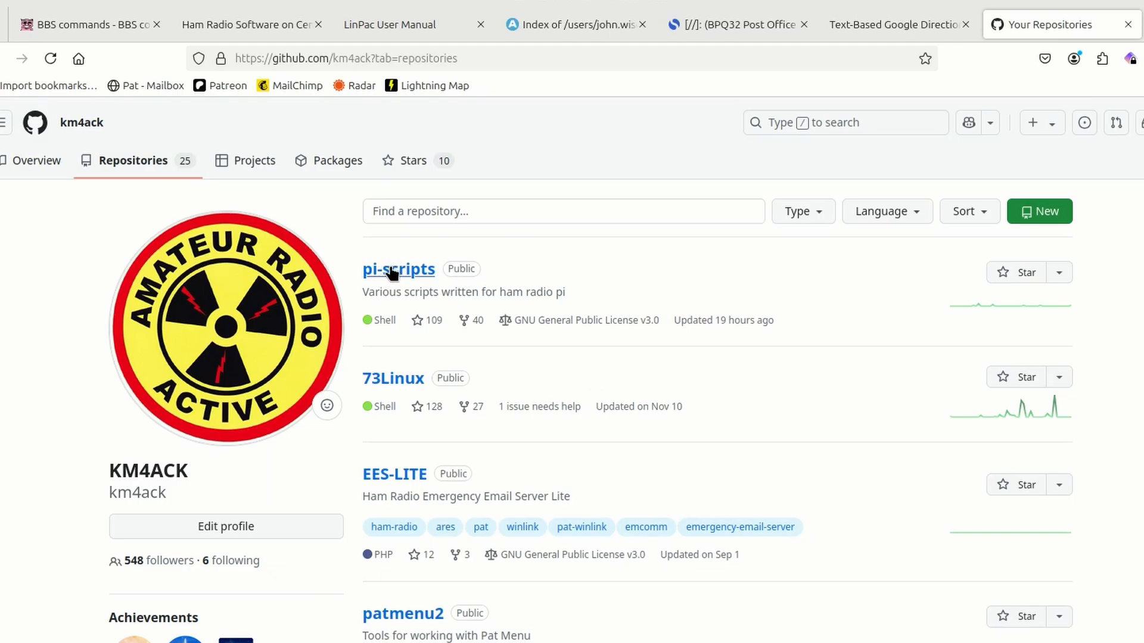
click(393, 270)
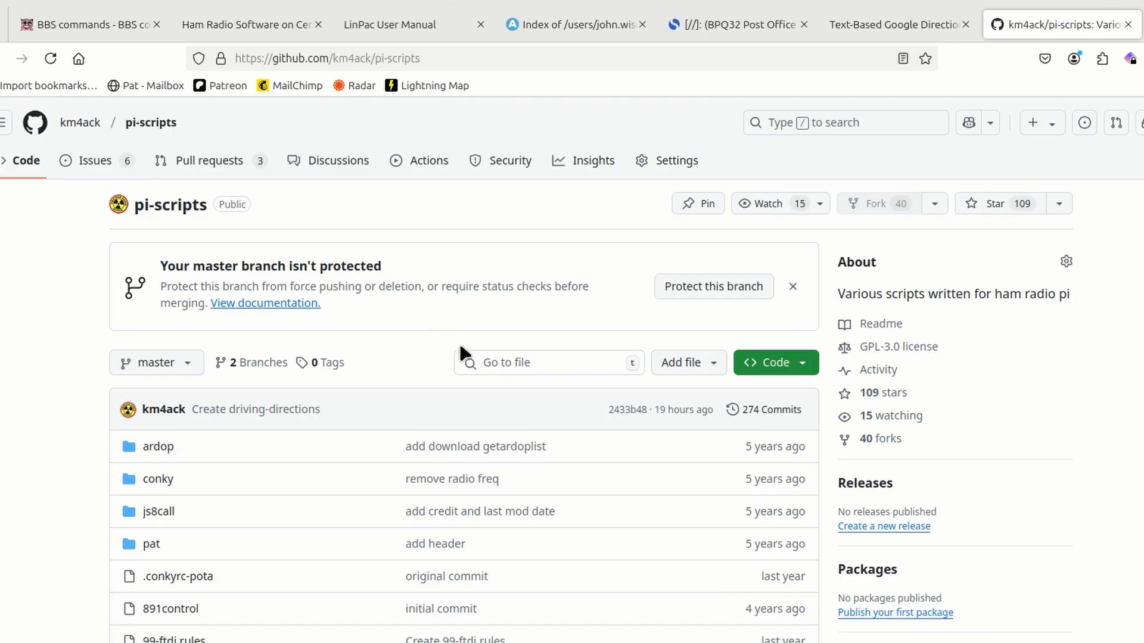
scroll(481, 363, down, 3)
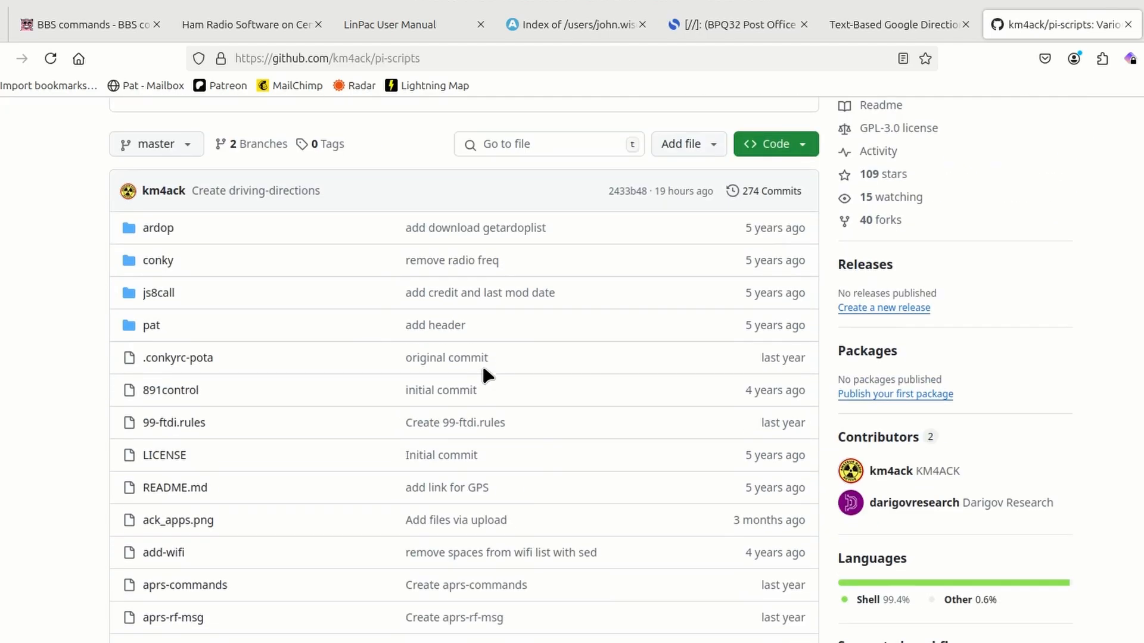
scroll(481, 364, down, 5)
scroll(481, 375, down, 7)
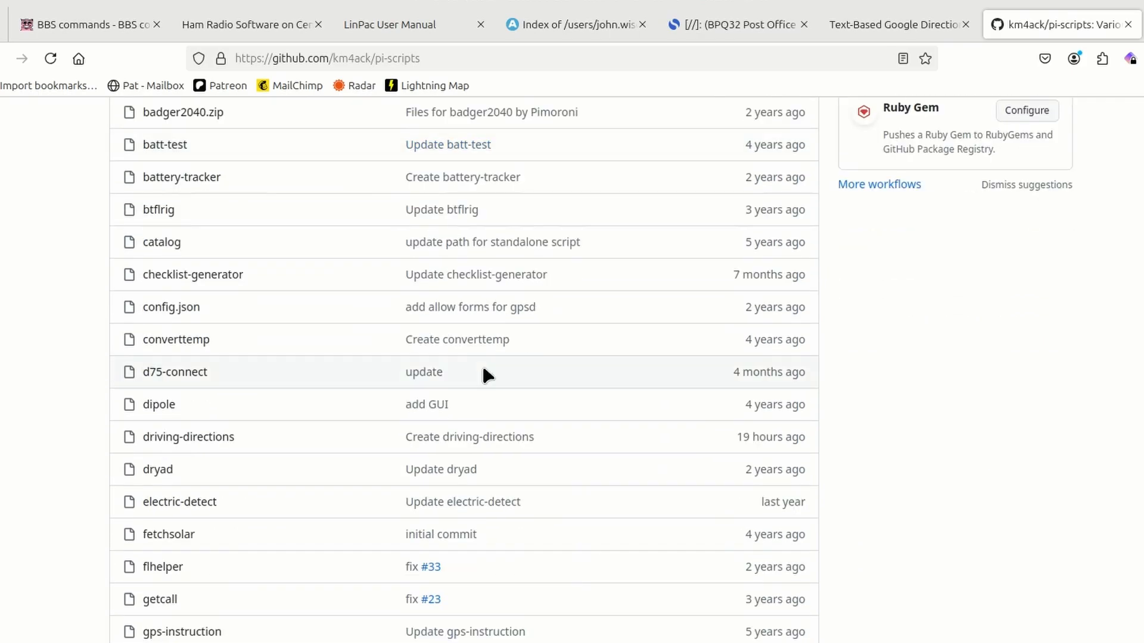
click(180, 439)
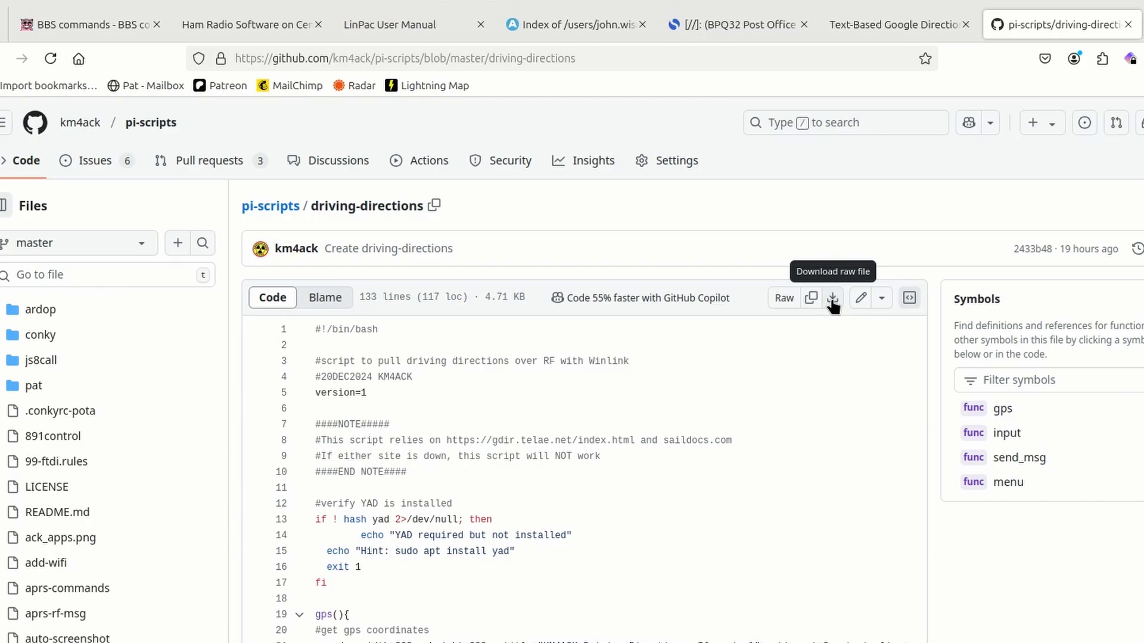
click(833, 304)
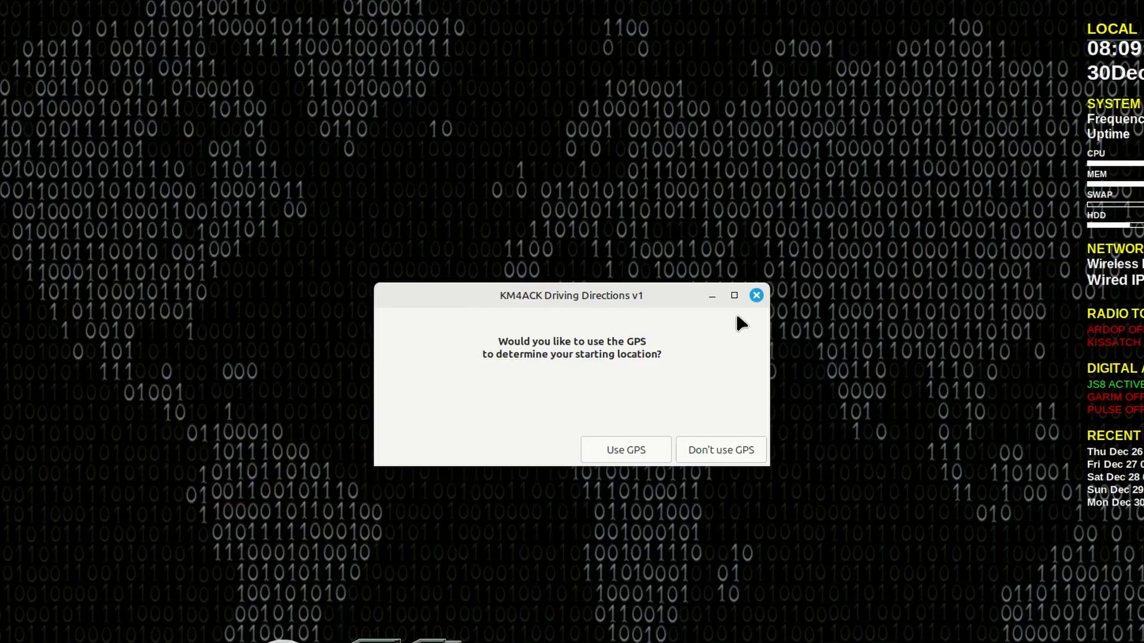
Close the GPS question dialog and allow the downloaded driving-directions file to be executed as a program.
click(756, 296)
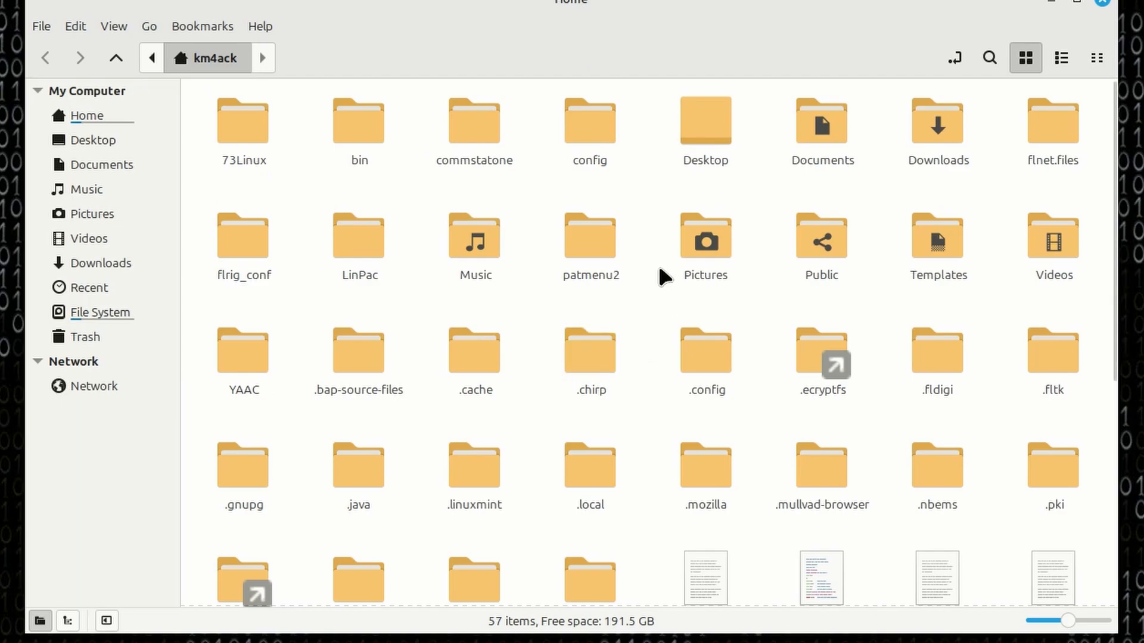
double_click(938, 132)
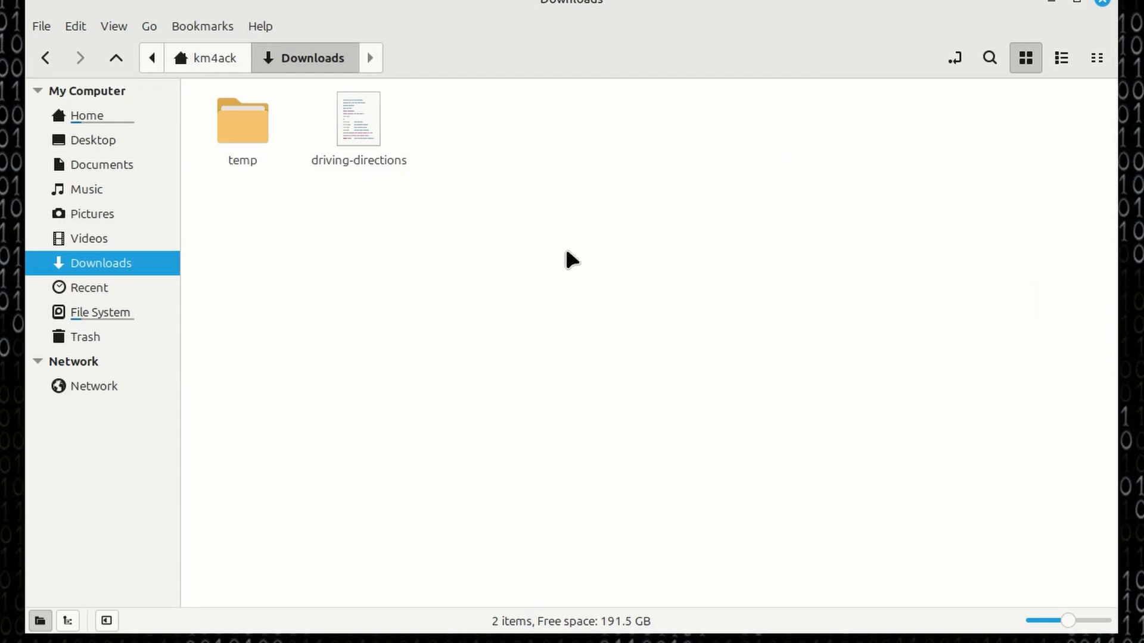
right_click(360, 129)
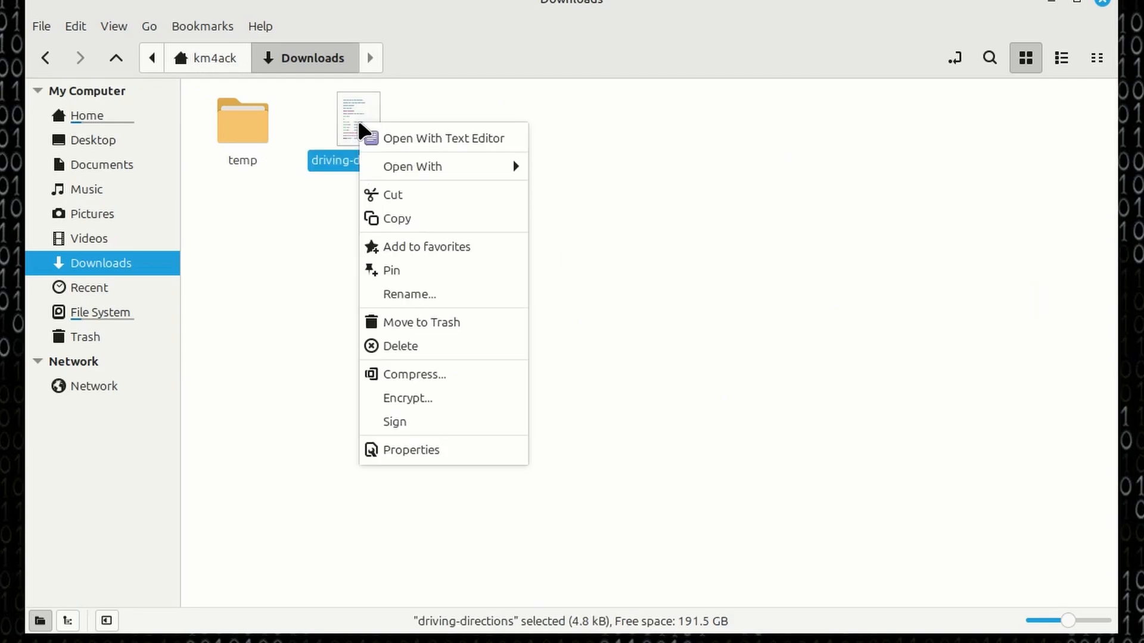
click(435, 450)
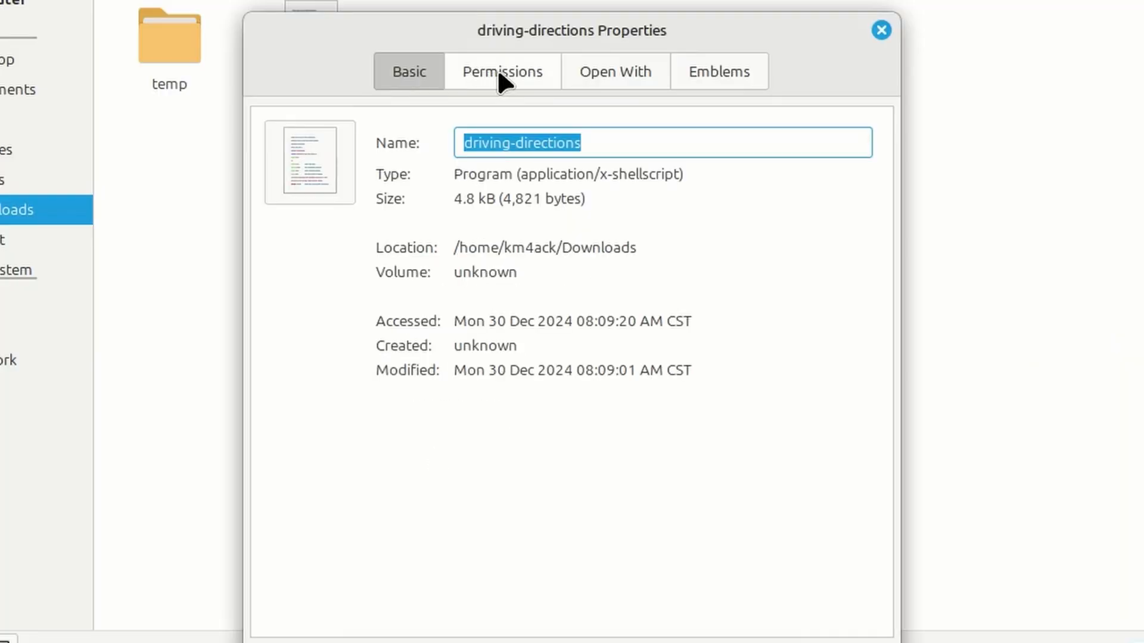
click(501, 68)
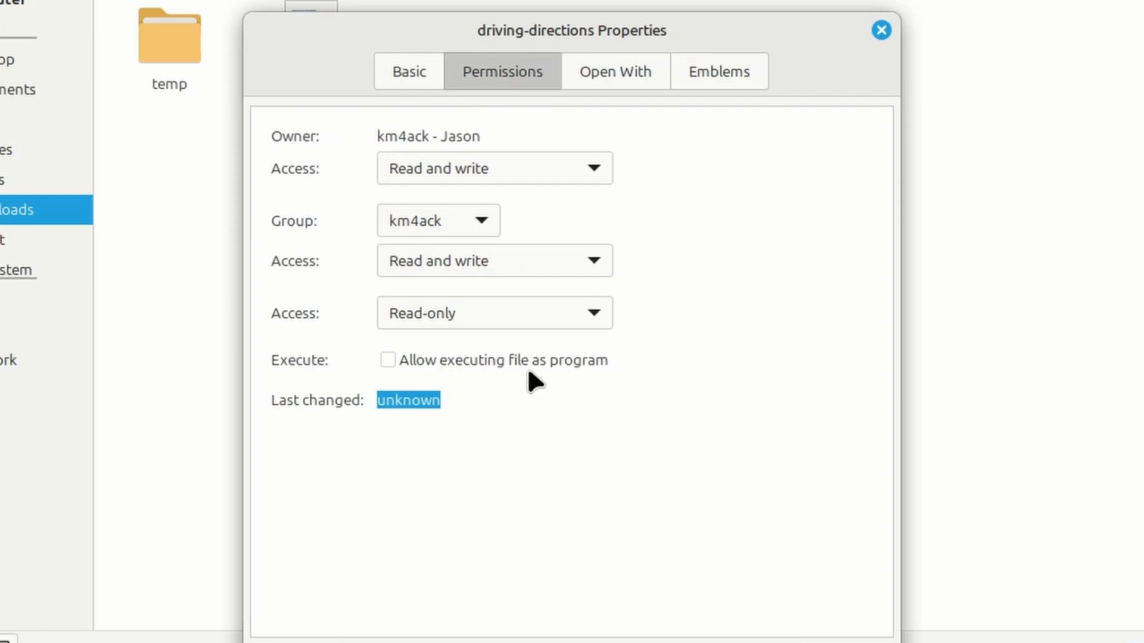
click(388, 360)
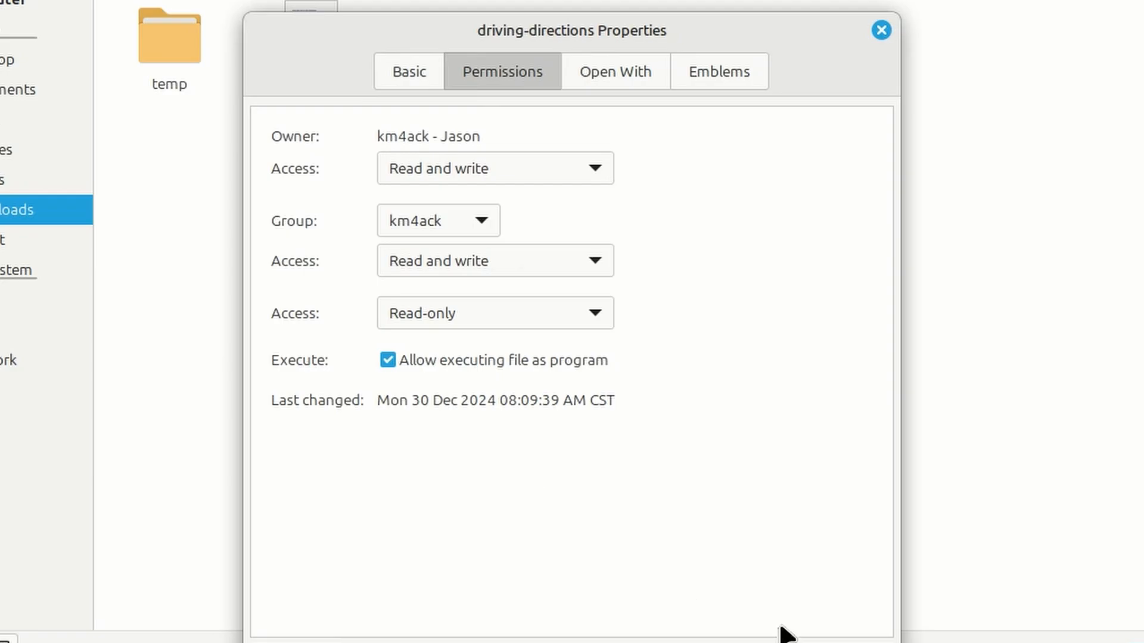
click(779, 634)
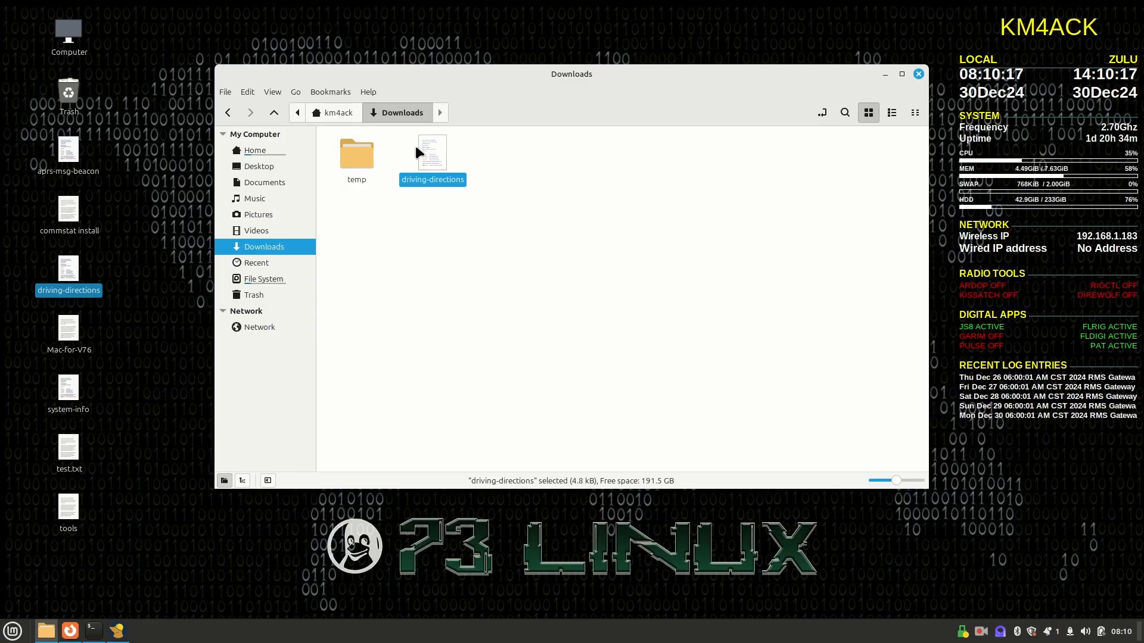
Switch to the terminal, change to the Downloads directory and list its files to locate the driving-directions script.
click(97, 632)
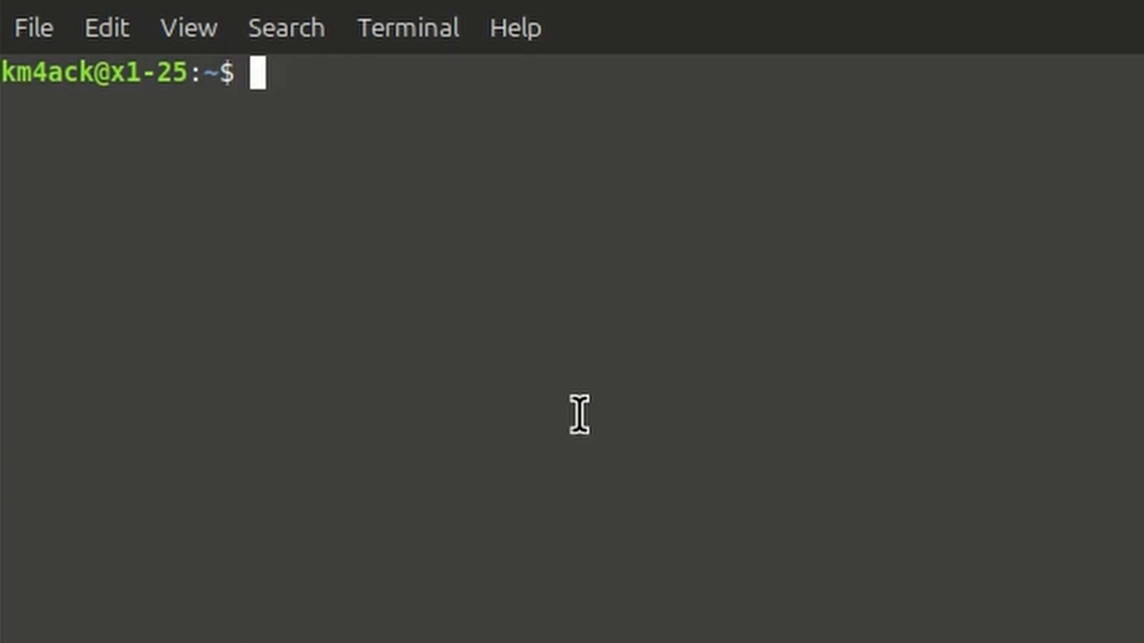
text(cd )
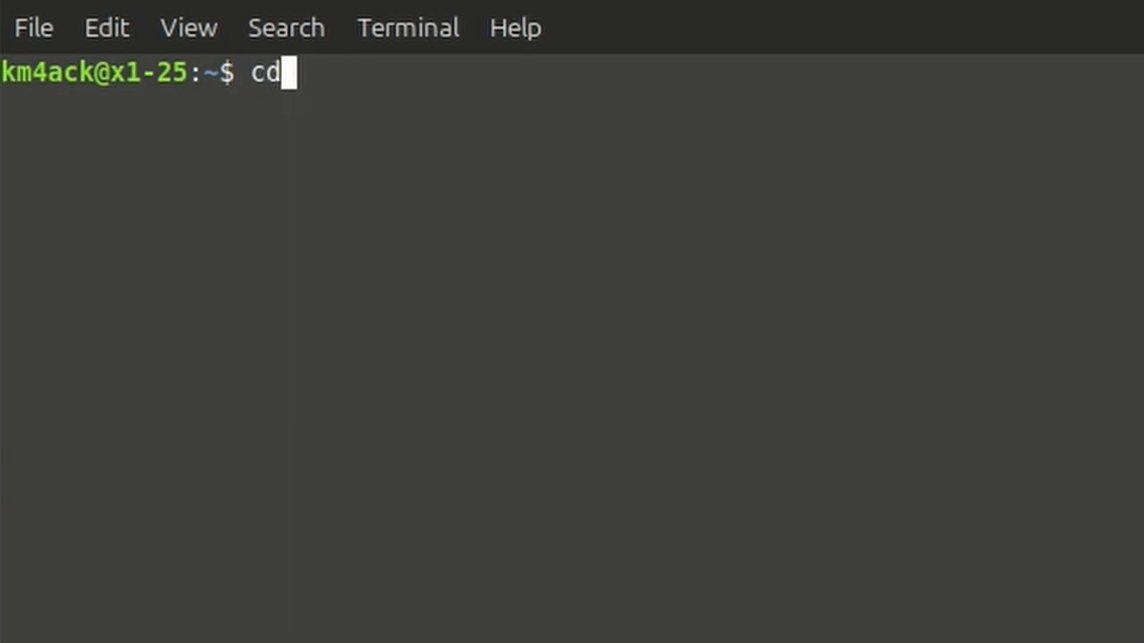
text(Dow)
key(Tab)
key(Return)
text(ls)
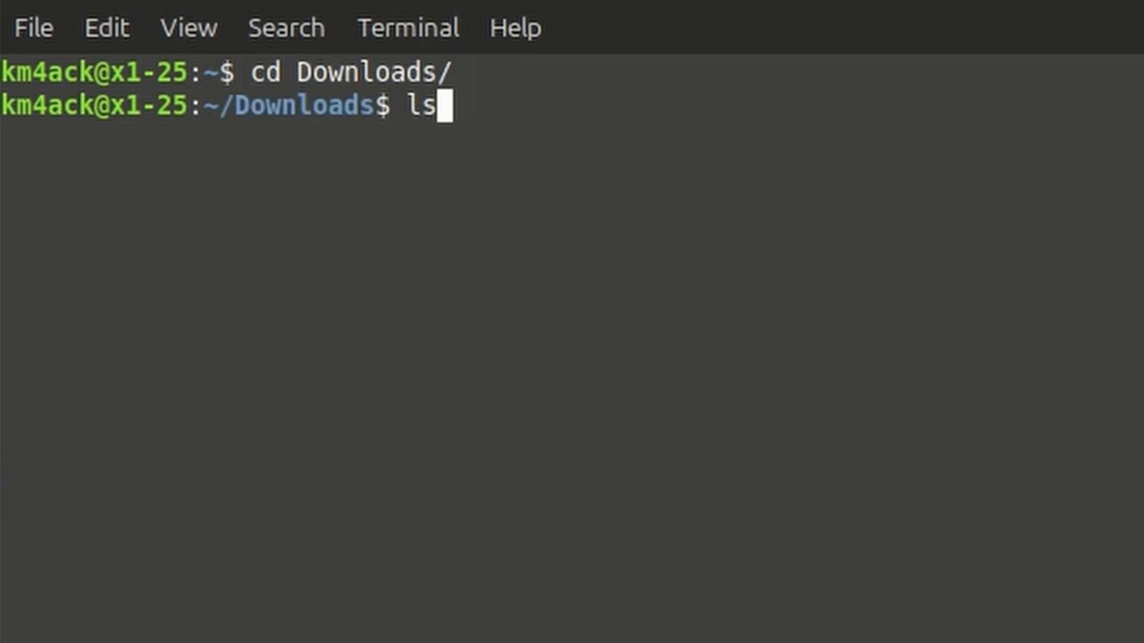
key(Return)
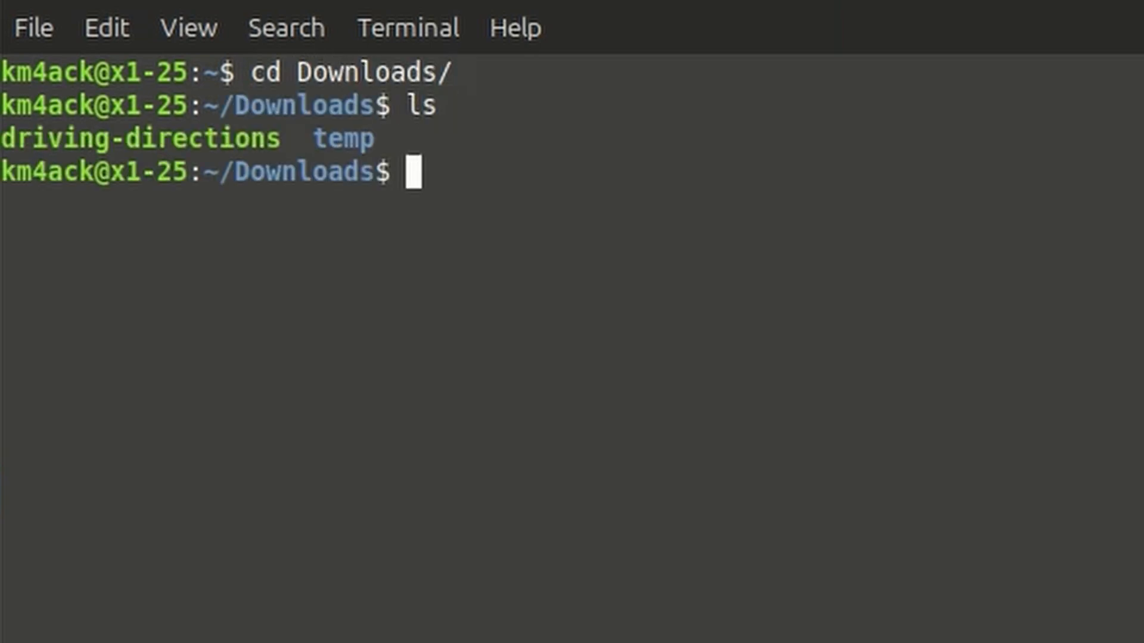
drag(281, 140, 3, 142)
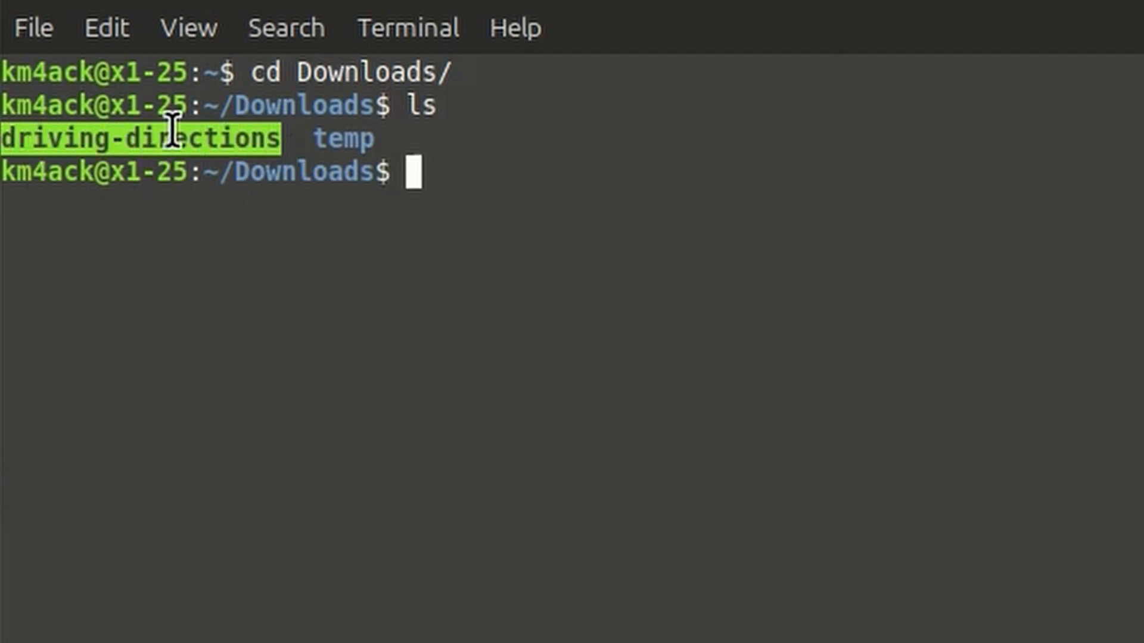
click(381, 128)
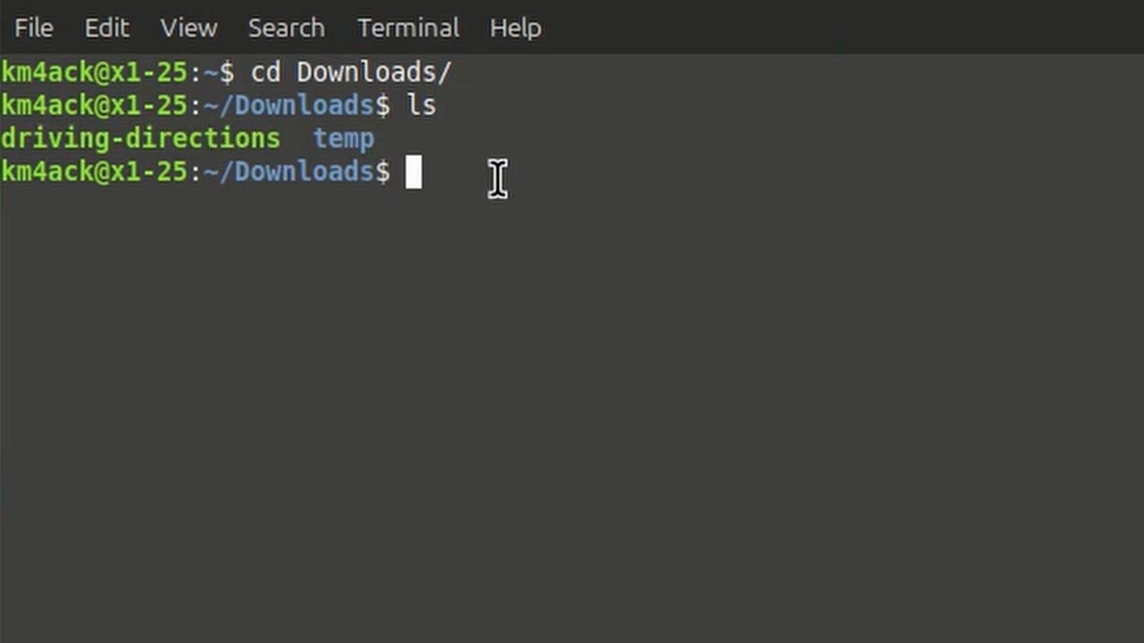
Make the script executable from the terminal with "chmod +x driving-directions".
text(chmod )
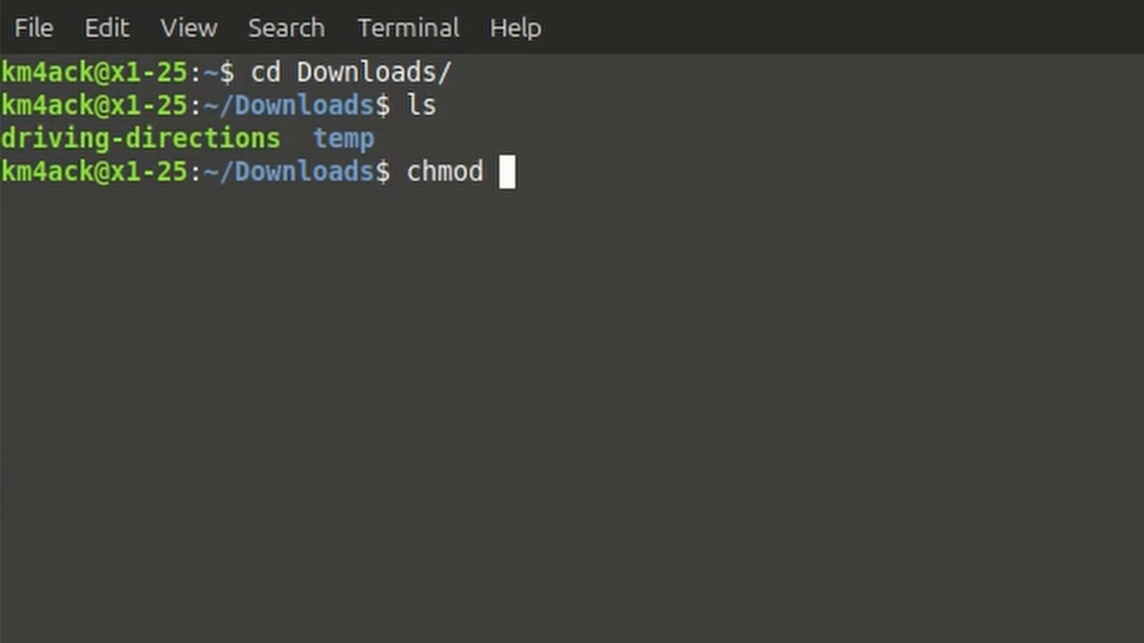
text(+x dr)
key(Tab)
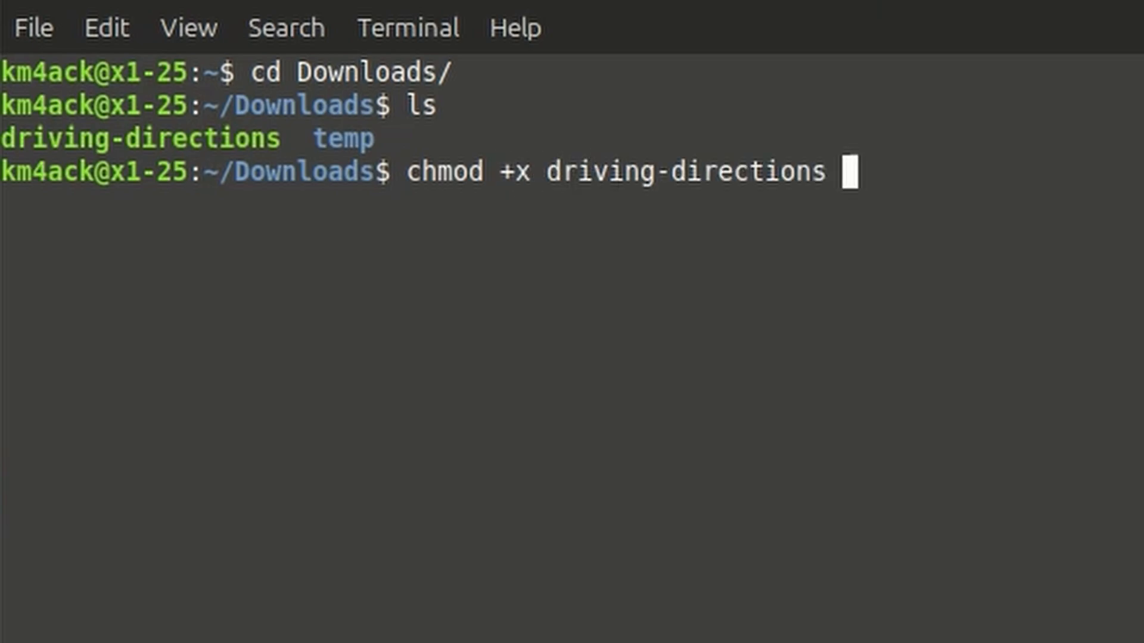
key(Return)
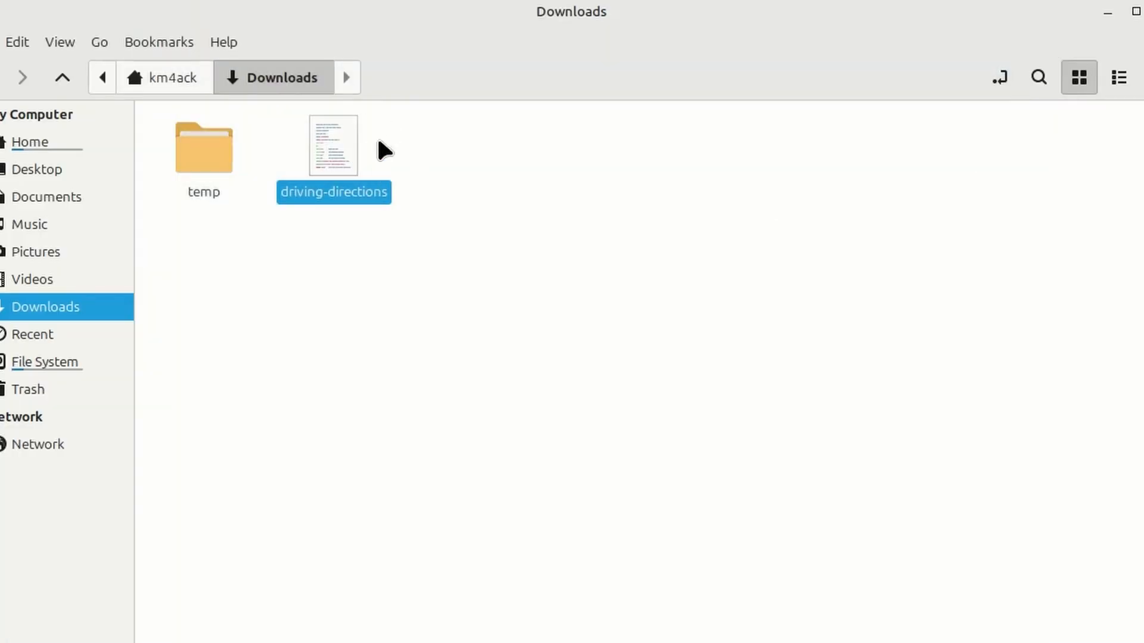
Run the driving-directions script from the Downloads folder in the file manager, without a terminal.
double_click(343, 144)
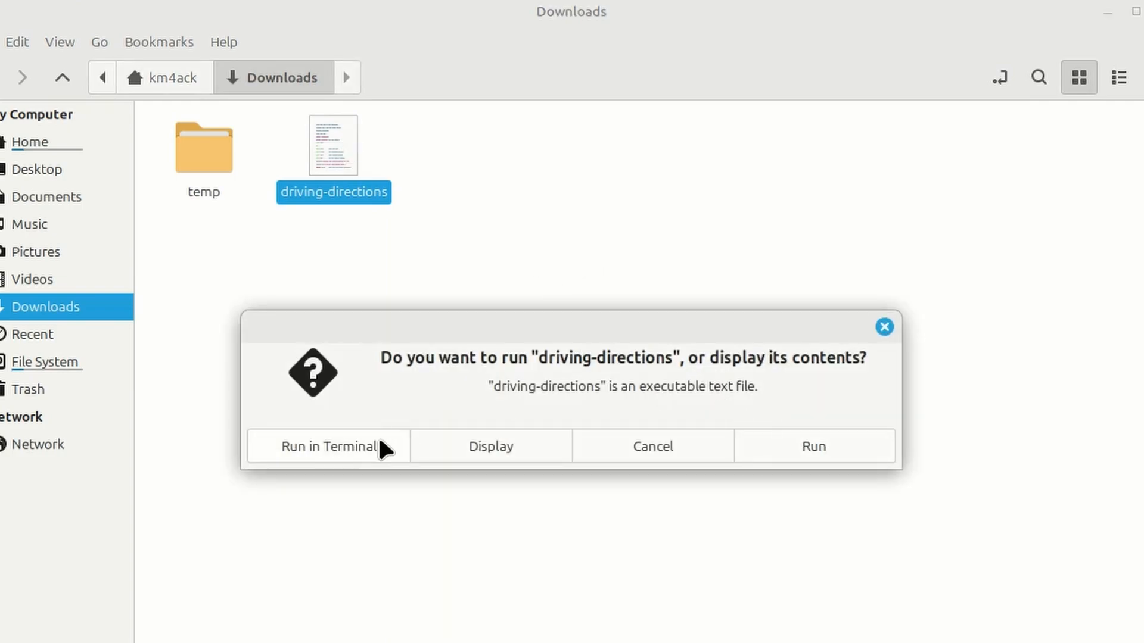
click(791, 448)
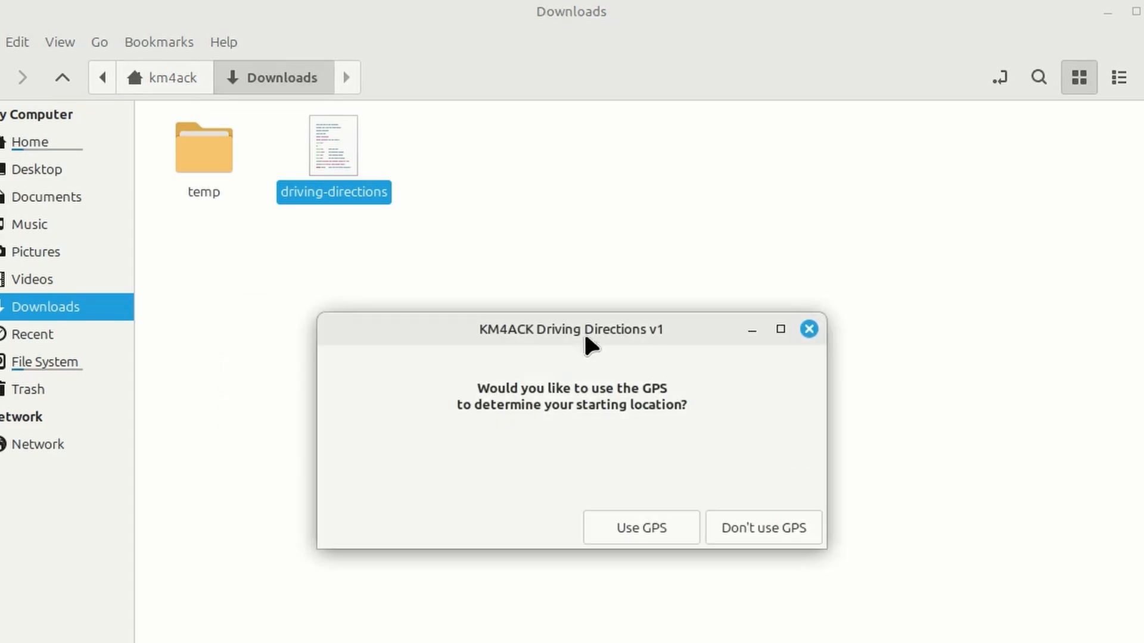